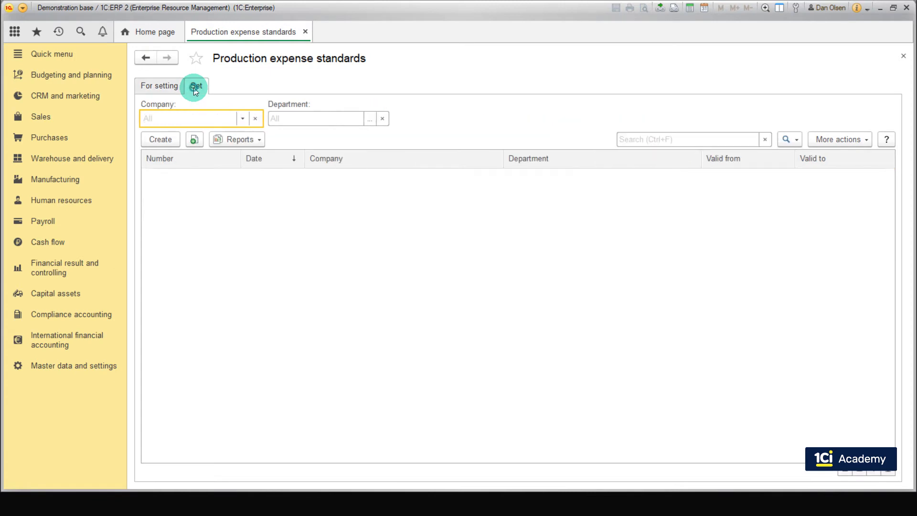
# Step: Create a new production expense standards document for department Workshop 2 and company SBS Manufacturing
pyautogui.click(168, 140)
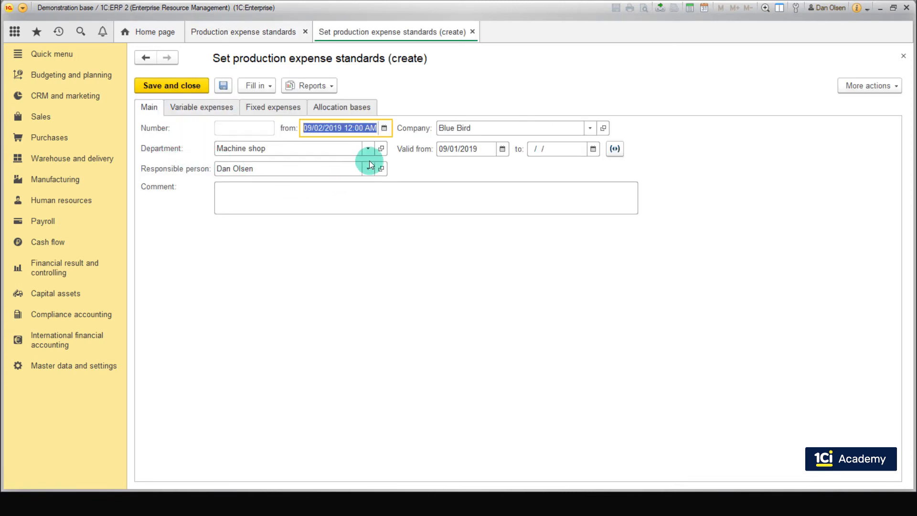
pyautogui.click(367, 149)
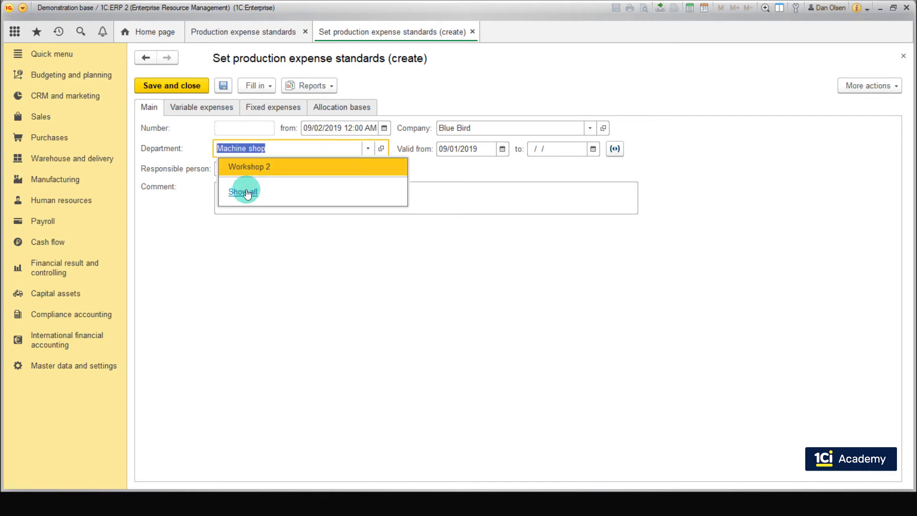
pyautogui.click(247, 192)
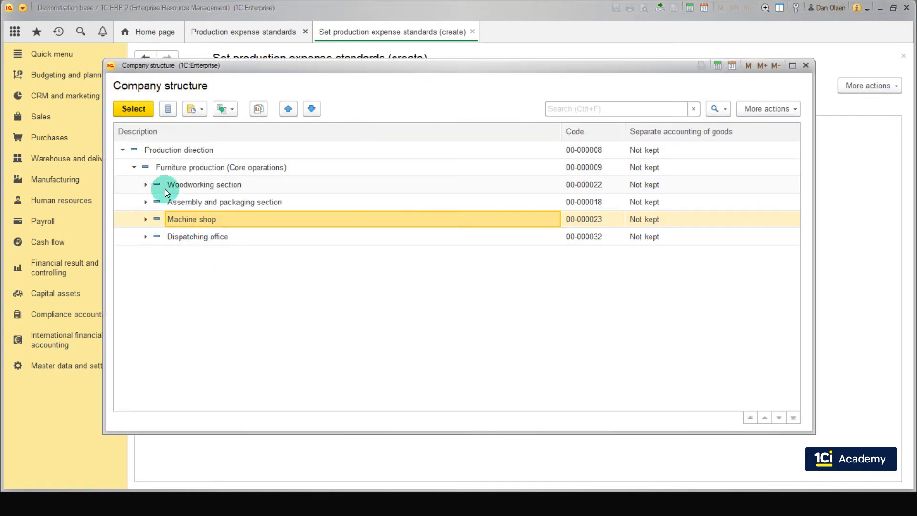
pyautogui.click(123, 150)
pyautogui.click(188, 357)
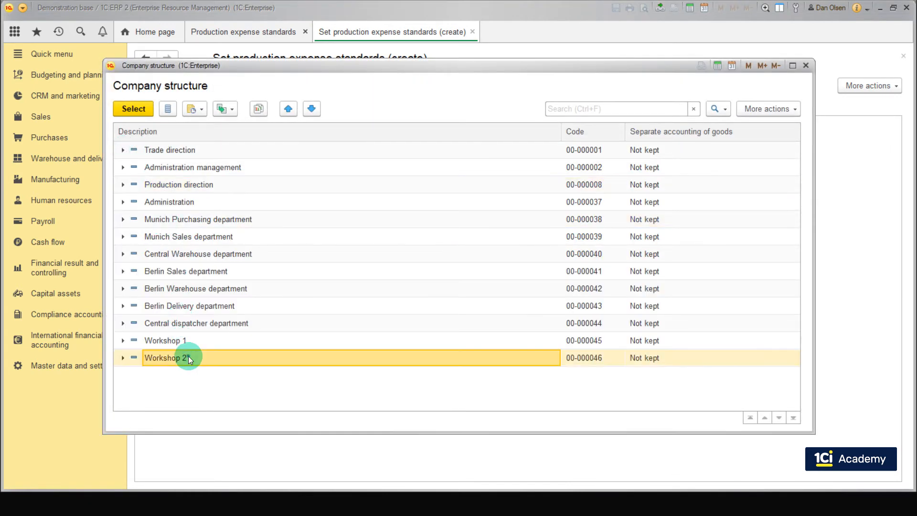
pyautogui.doubleClick(188, 357)
pyautogui.click(588, 128)
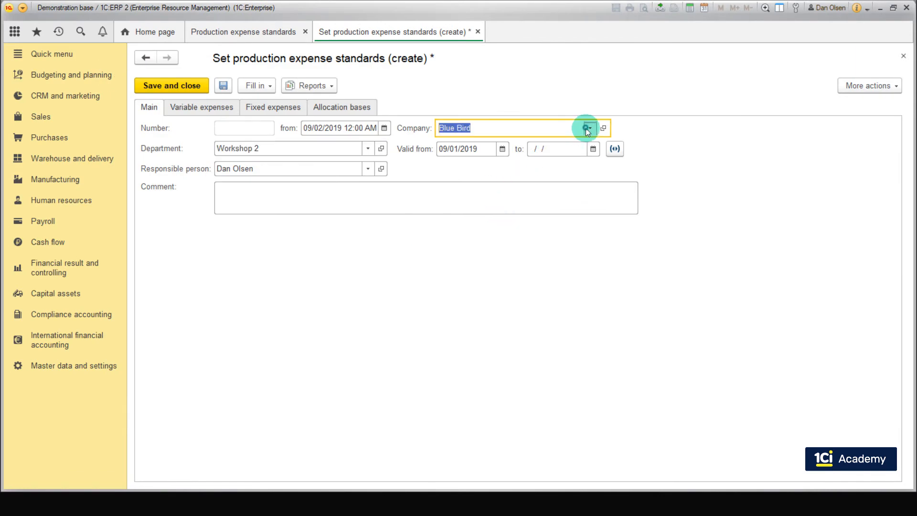
pyautogui.click(551, 343)
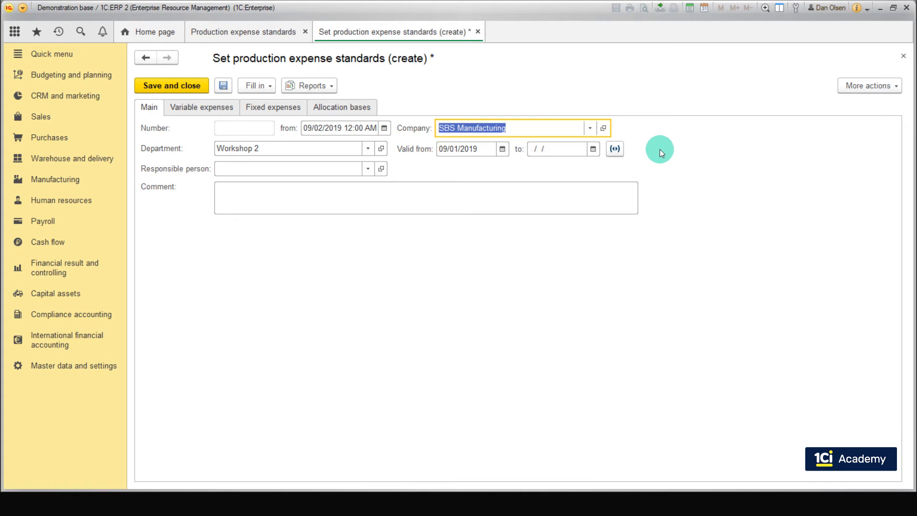
pyautogui.click(850, 81)
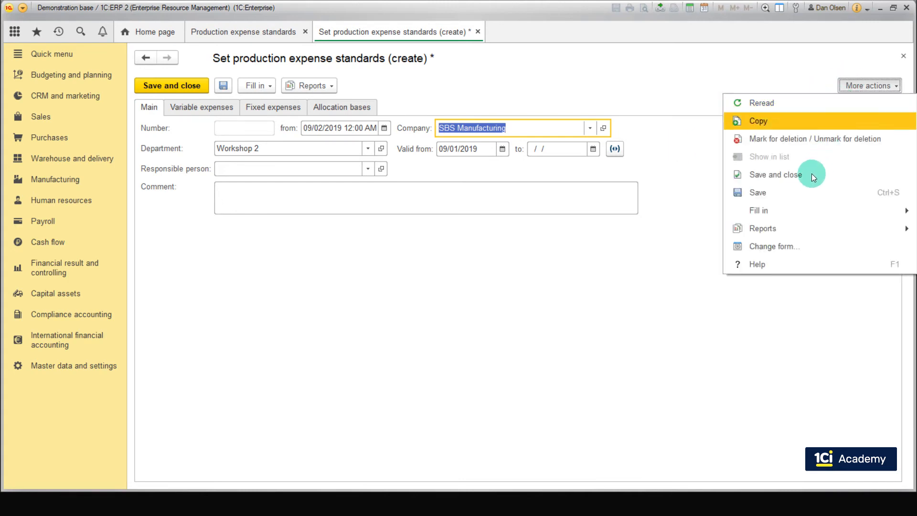
pyautogui.moveTo(821, 206)
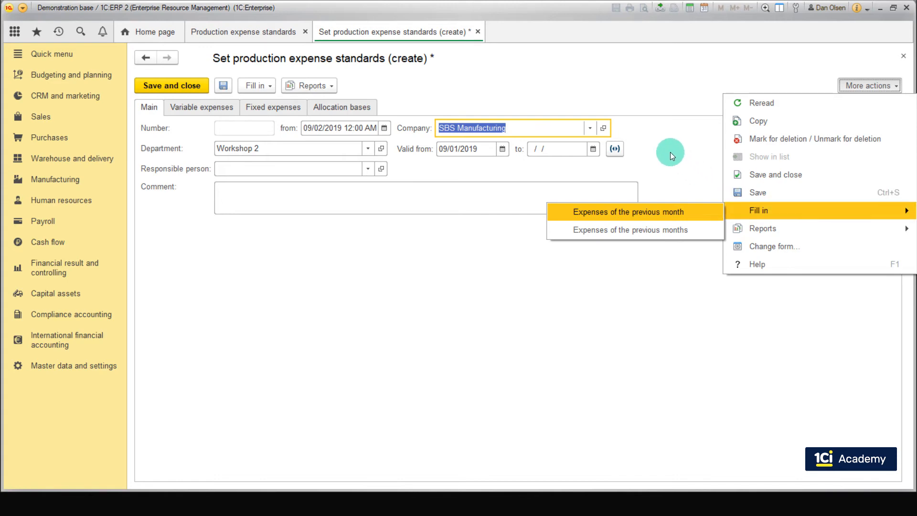
# Step: Add a fixed expense line with a new expense item described as 3D printer lease, of type Production expenses
pyautogui.click(291, 119)
pyautogui.click(155, 128)
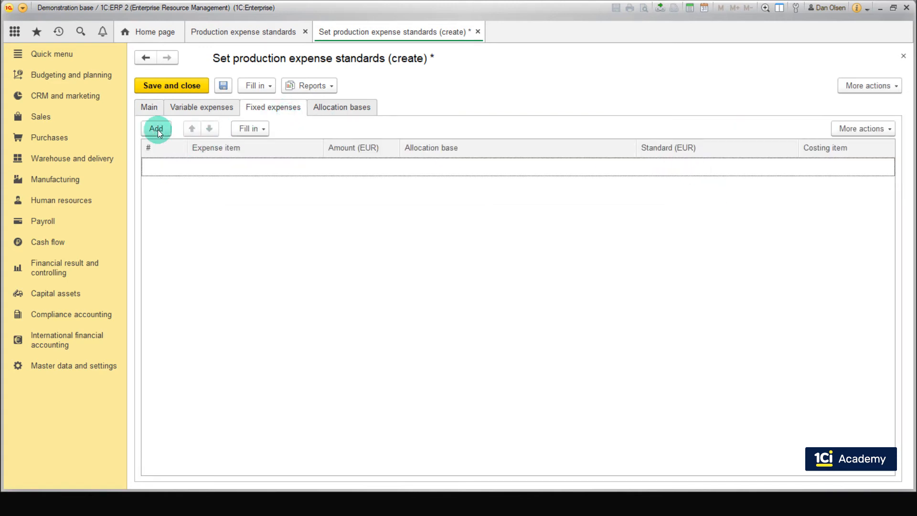
pyautogui.click(211, 234)
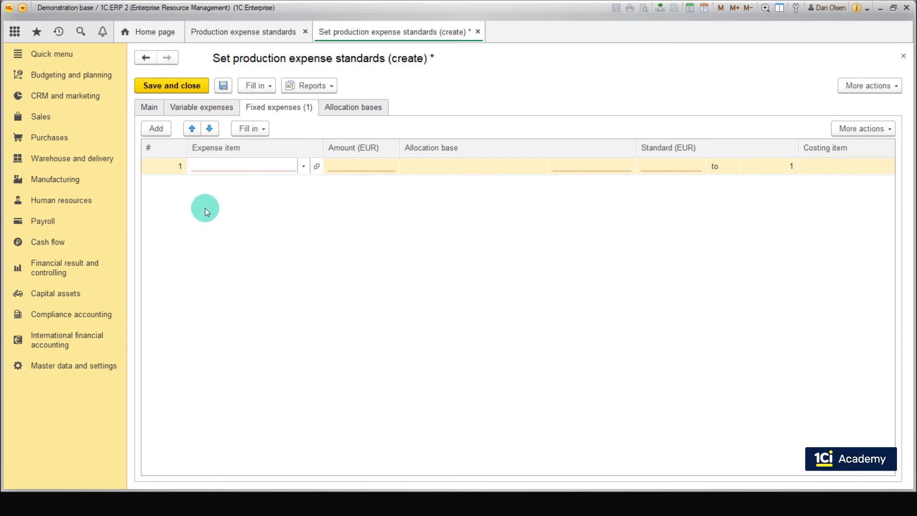
pyautogui.click(281, 108)
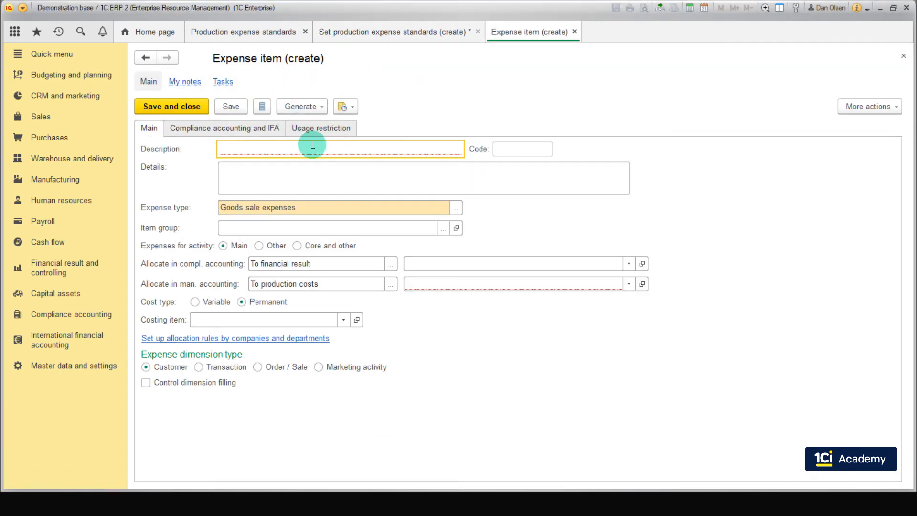
pyautogui.write('3D printer lease')
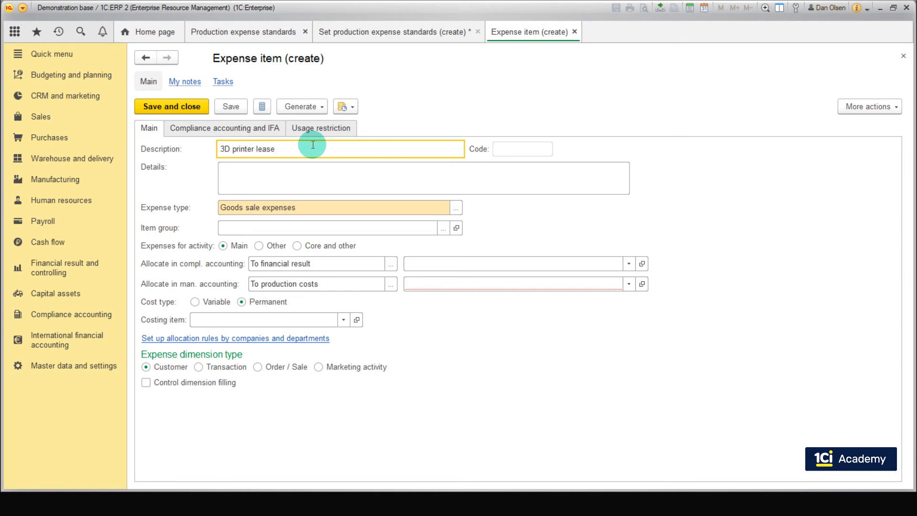
pyautogui.click(455, 210)
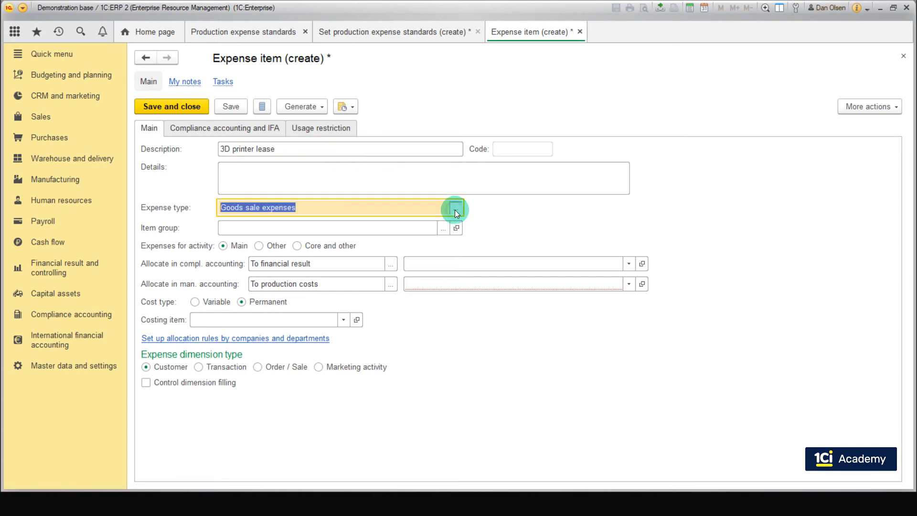
pyautogui.click(340, 281)
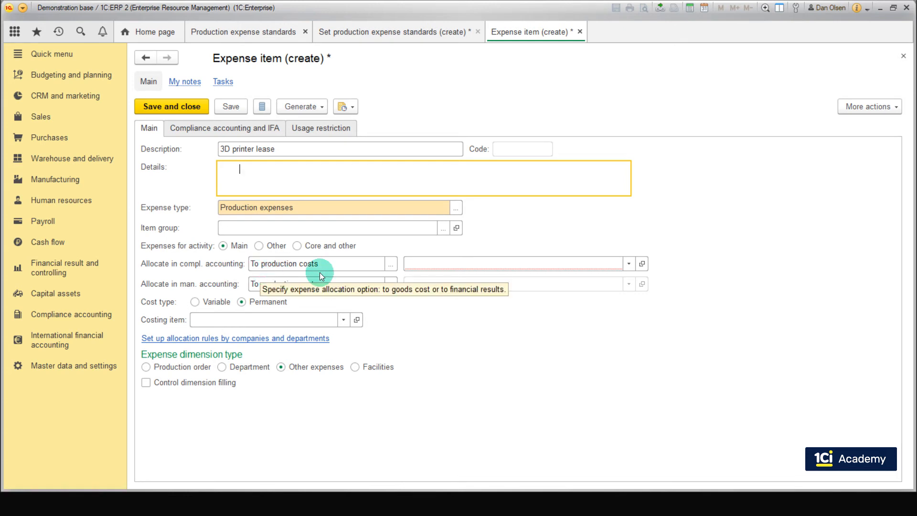
# Step: Create and save the item's allocation rule "Cost allocation for Workshop 2", allocating to batches by the Material cost base
pyautogui.click(628, 264)
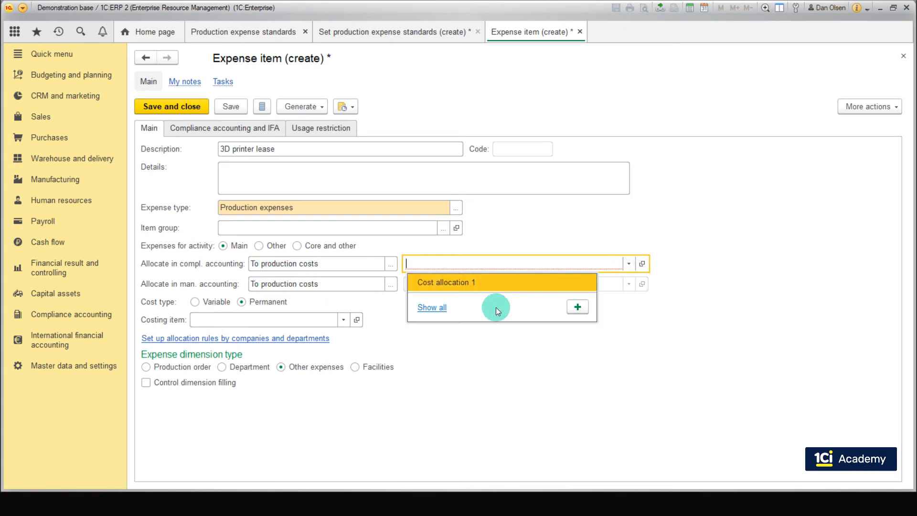
pyautogui.click(581, 309)
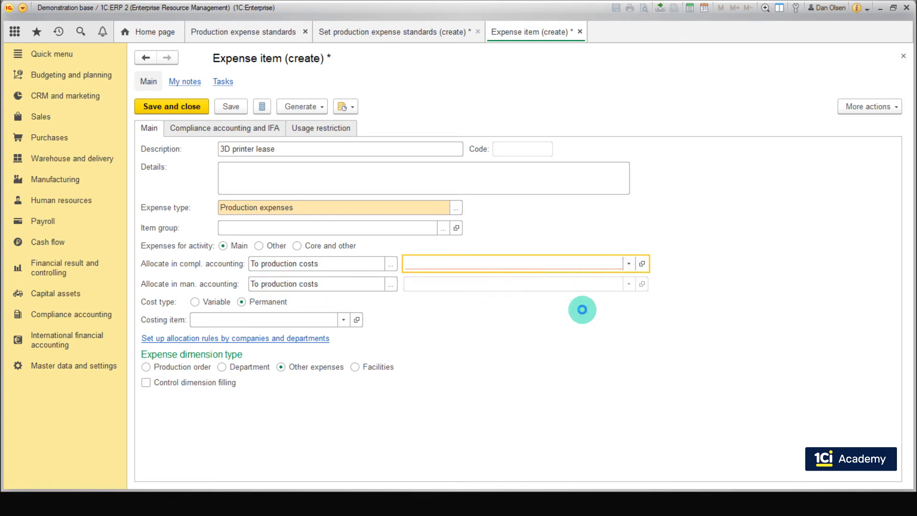
pyautogui.write('Cost allocation for Workshop 2')
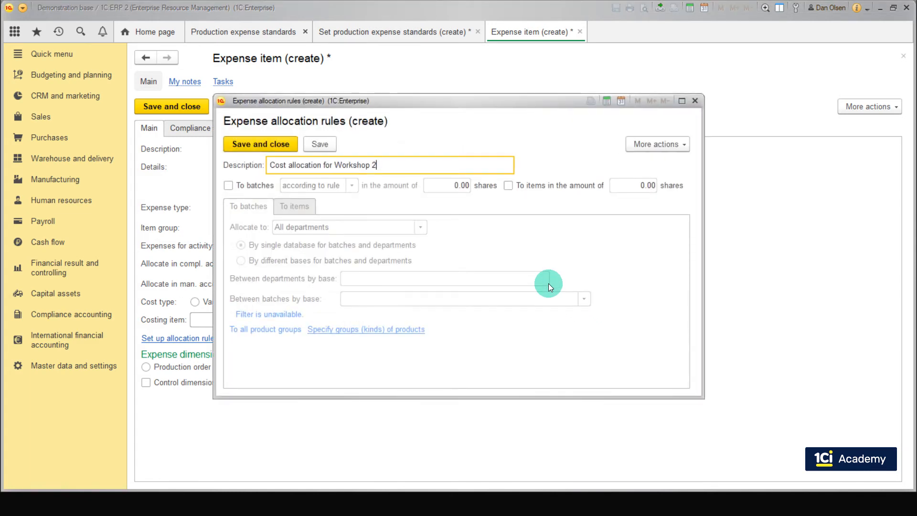
pyautogui.click(229, 186)
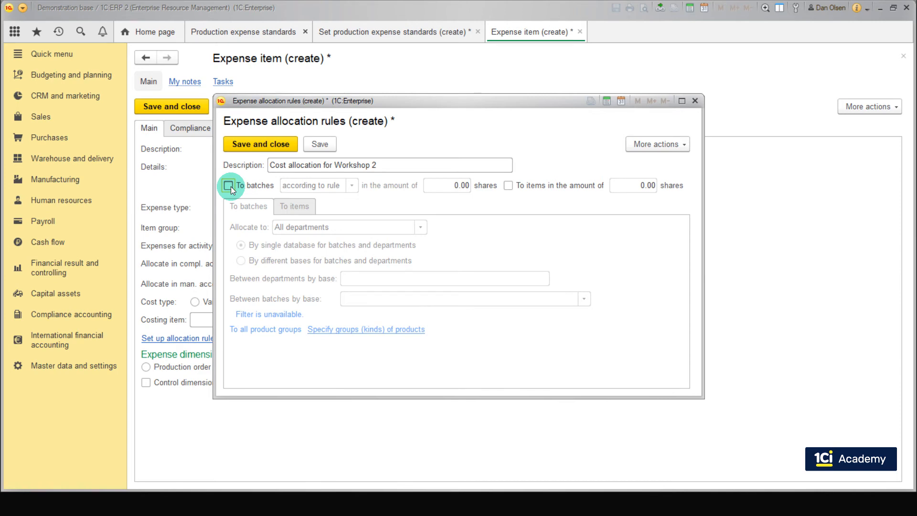
pyautogui.click(229, 186)
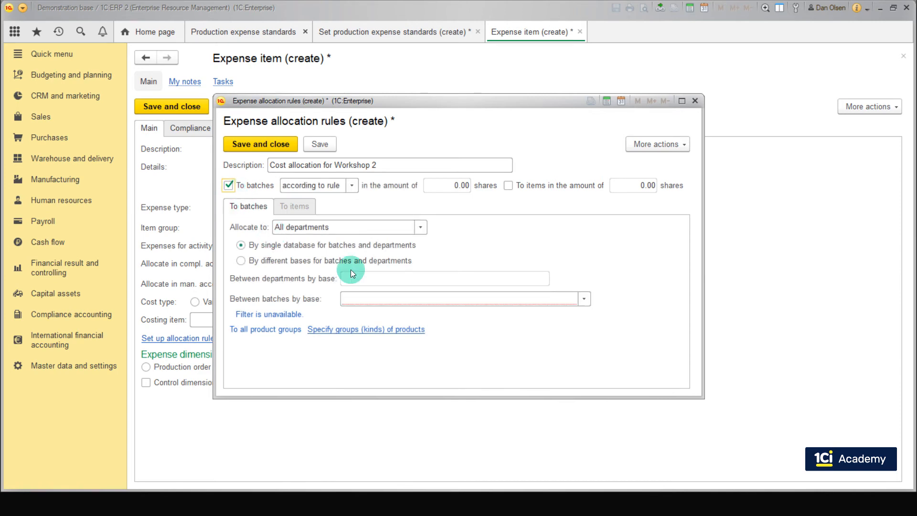
pyautogui.click(584, 299)
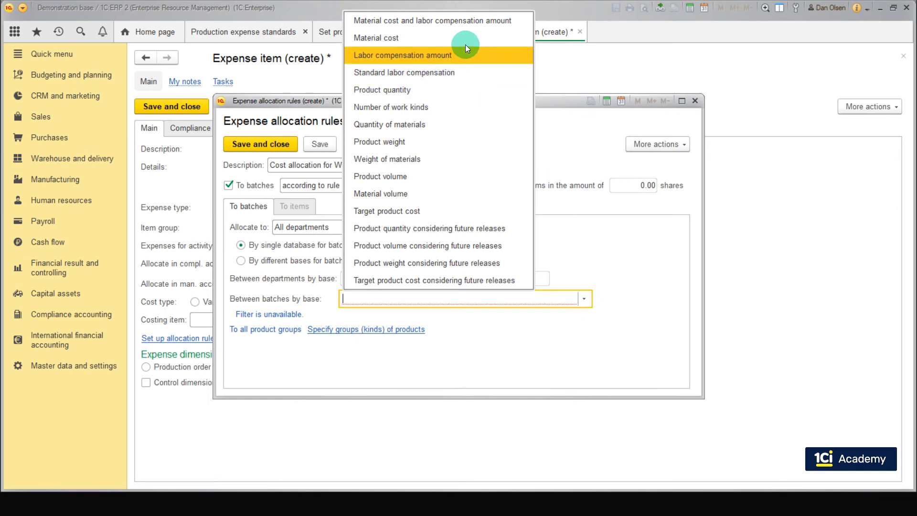
pyautogui.click(465, 41)
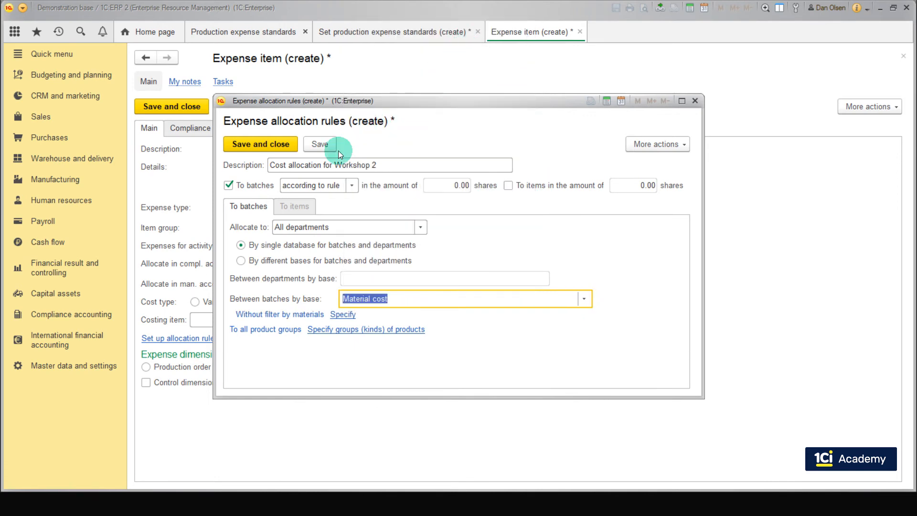
pyautogui.click(287, 149)
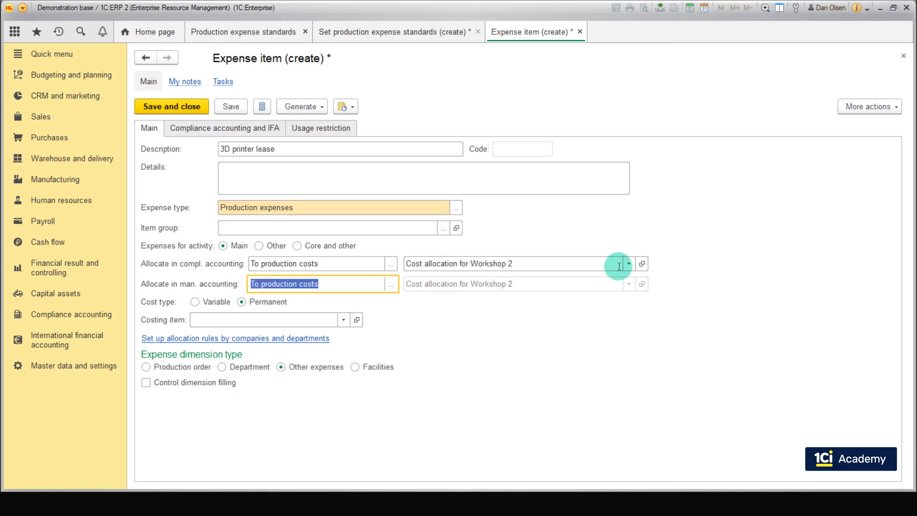
# Step: Assign General production expenses as the costing item, then save and close the 3D printer lease expense item
pyautogui.click(344, 321)
pyautogui.click(243, 355)
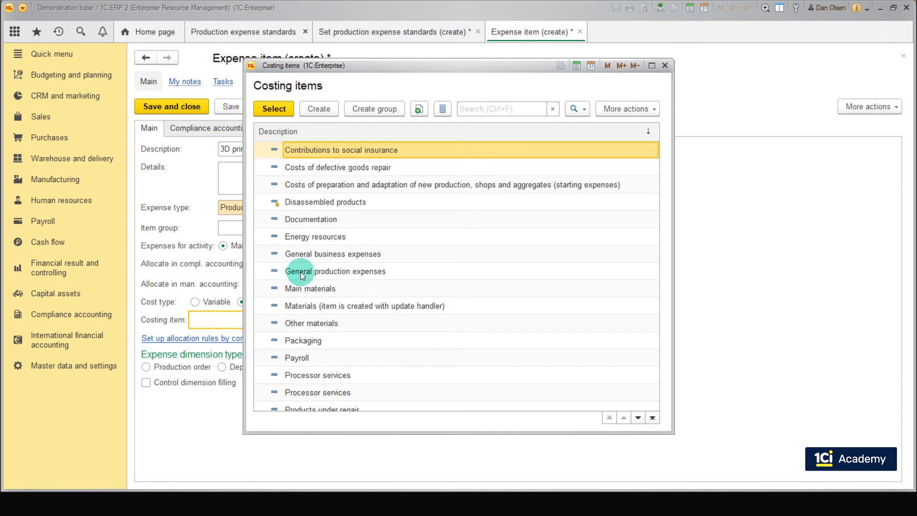
pyautogui.doubleClick(297, 271)
pyautogui.hotkey('ctrl', 'Return')
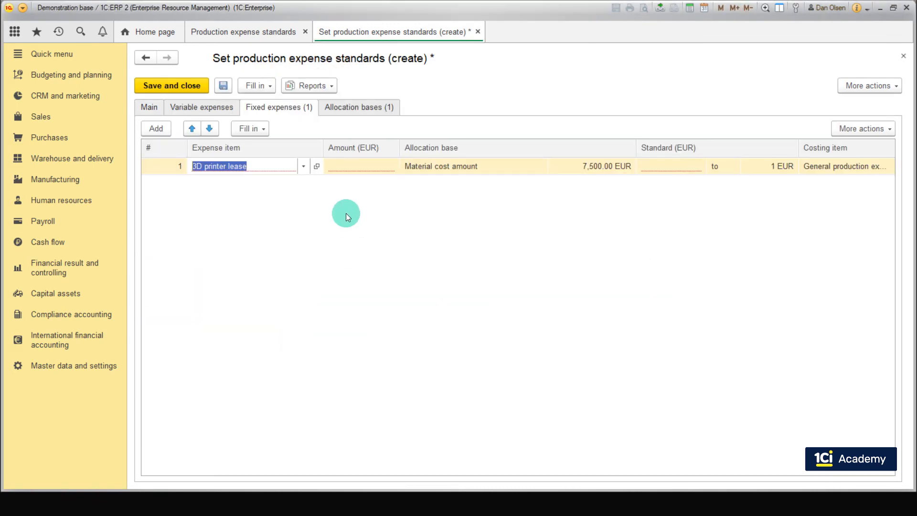
# Step: Set the 3D printer lease amount to 500 EUR and its allocation base to 7,500 EUR, and save the document
pyautogui.click(349, 165)
pyautogui.write('500')
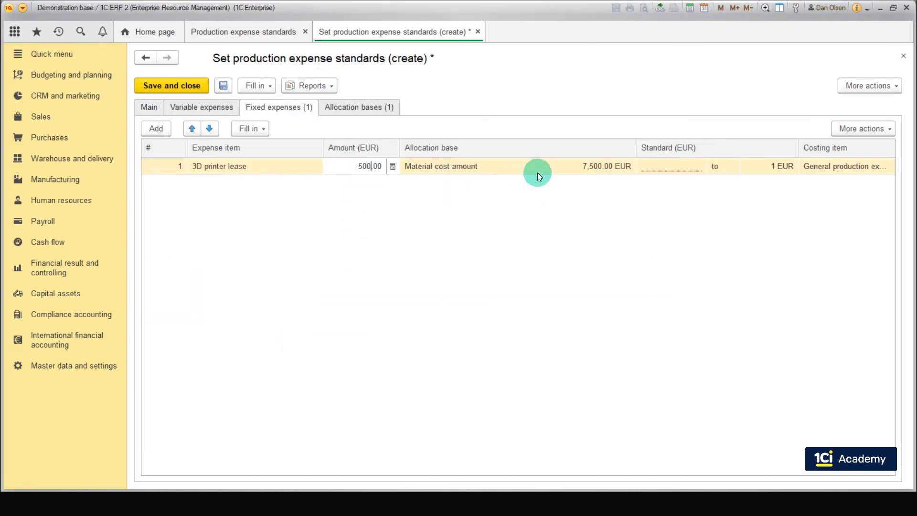
pyautogui.click(567, 169)
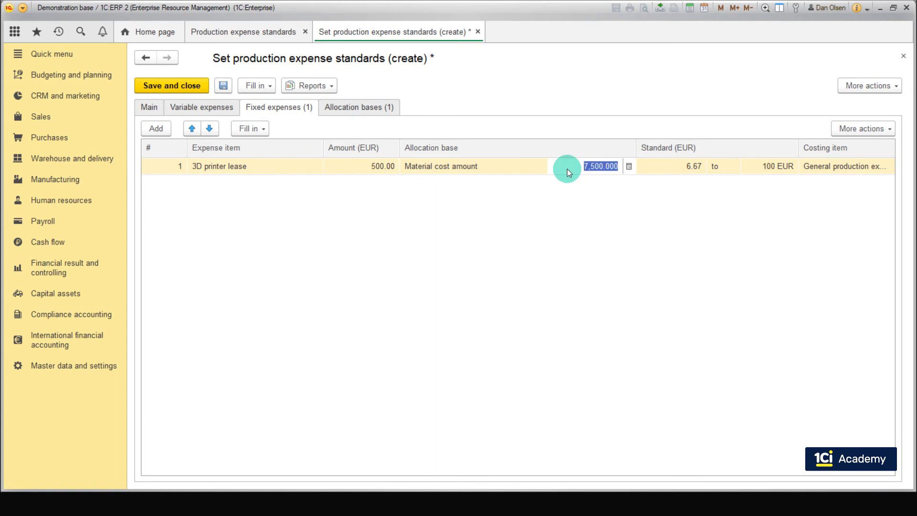
pyautogui.write('75')
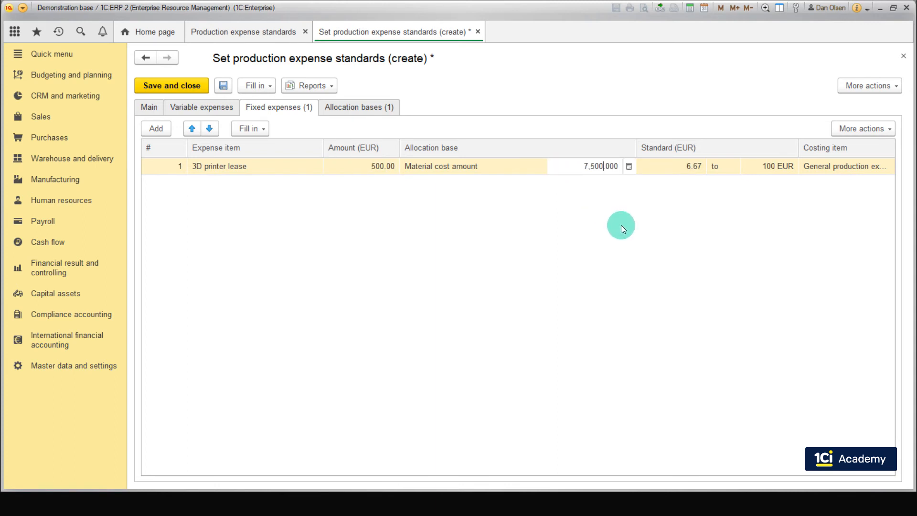
pyautogui.click(621, 225)
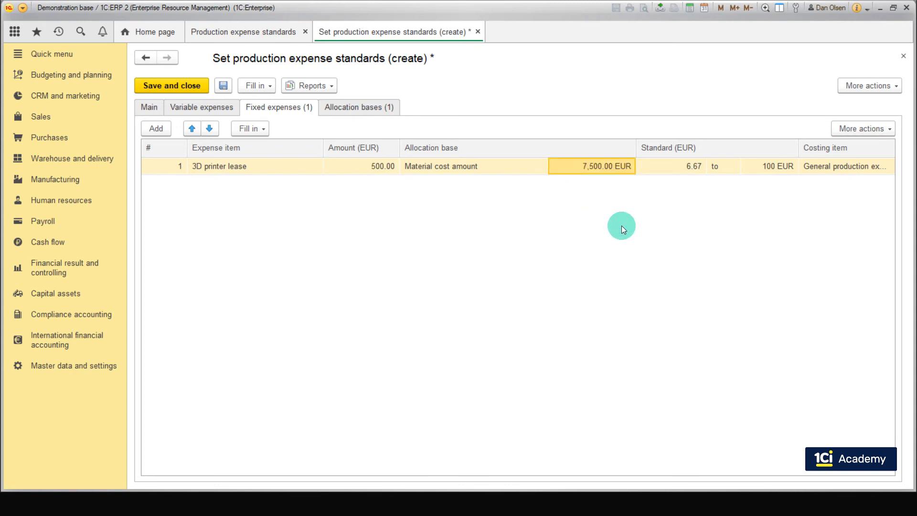
pyautogui.click(658, 169)
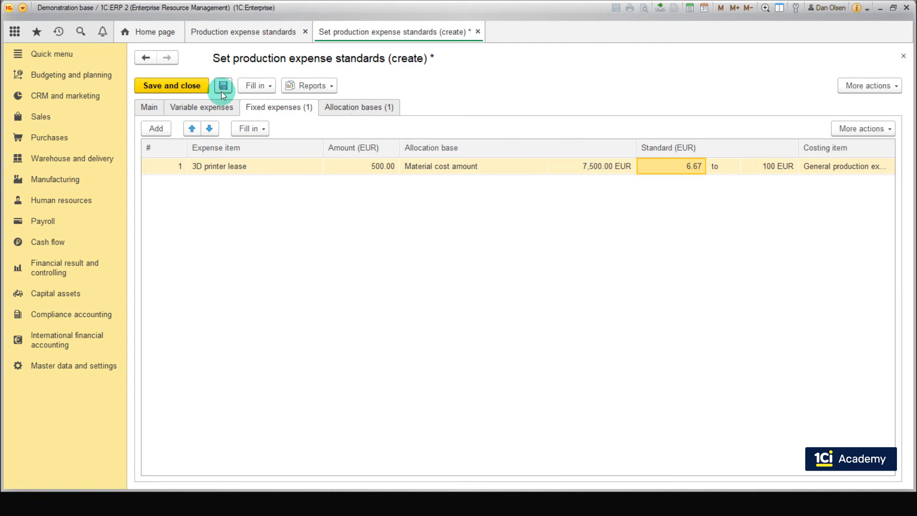
pyautogui.click(225, 108)
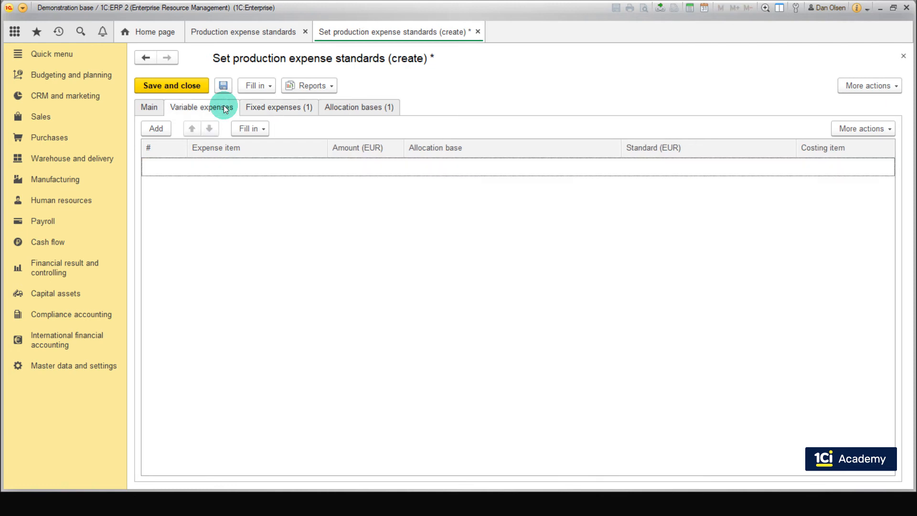
pyautogui.click(225, 89)
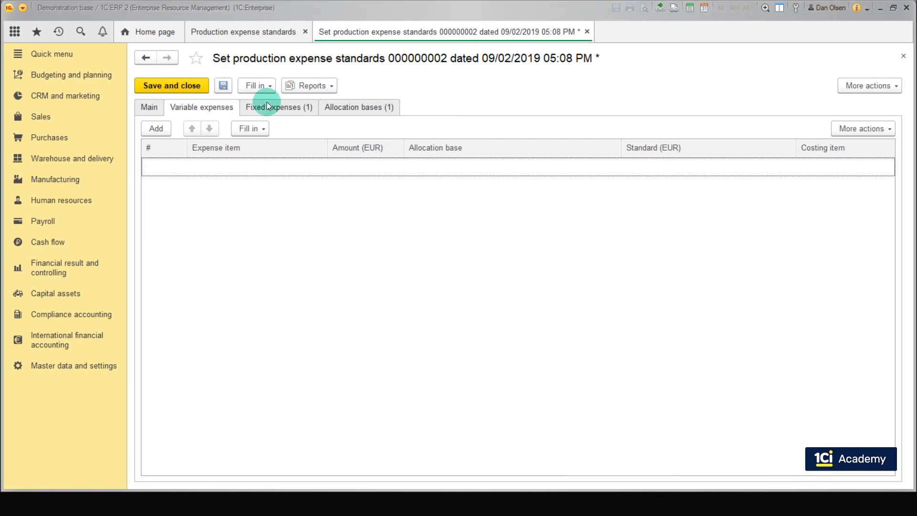
# Step: Add a variable expense line with a new expense item described as Electricity for equipment operation, of type Production expenses
pyautogui.click(157, 128)
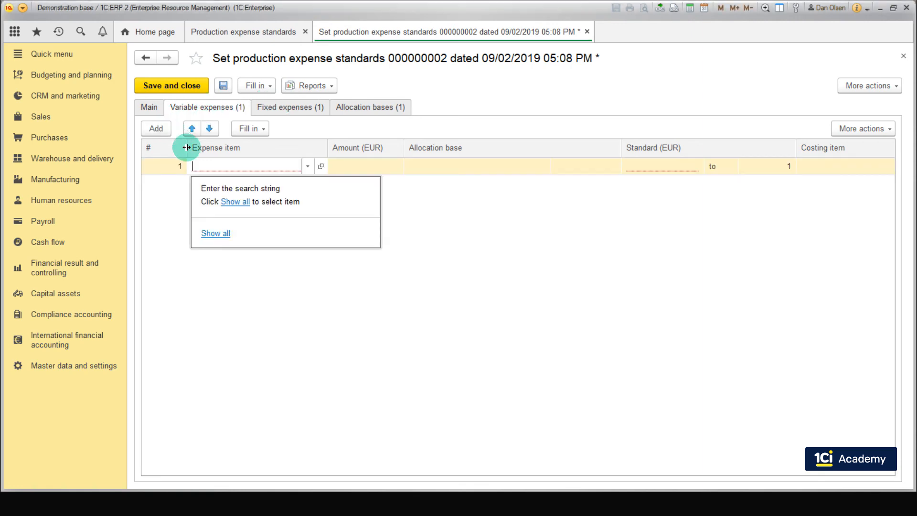
pyautogui.click(215, 234)
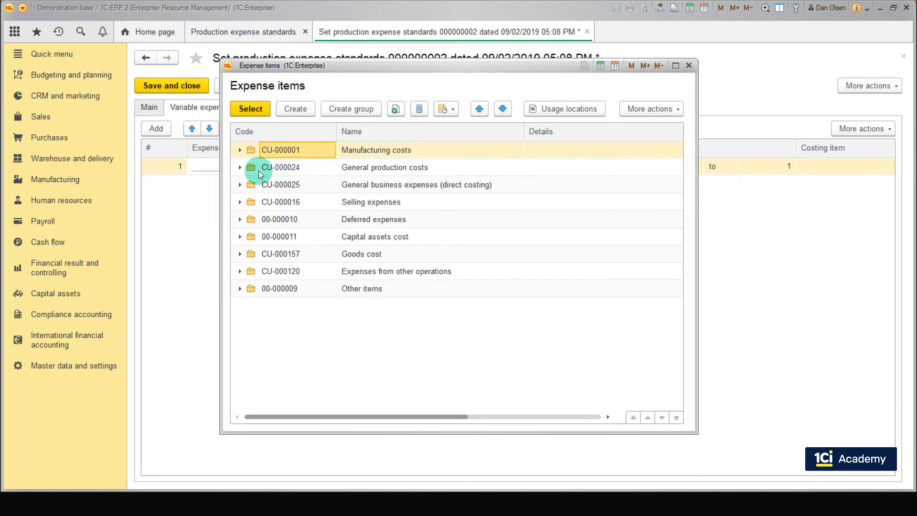
pyautogui.click(292, 115)
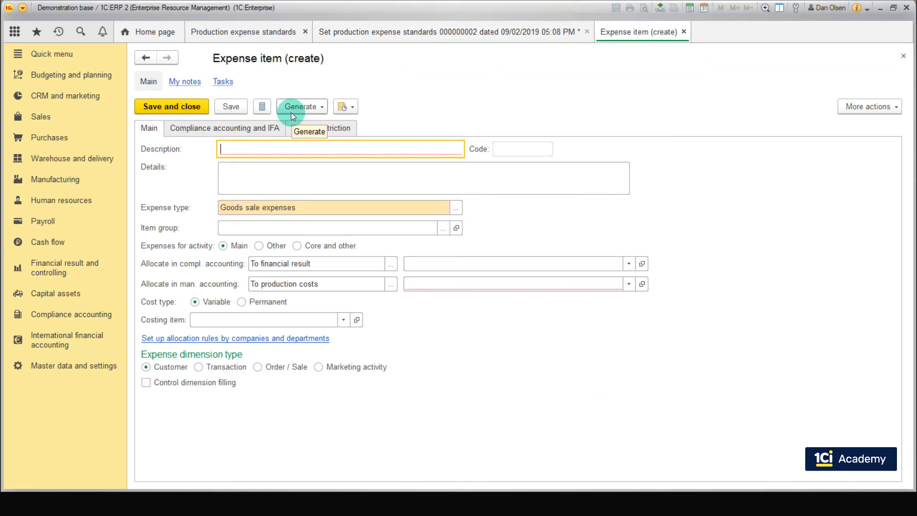
pyautogui.write('Electricity for equipment operation')
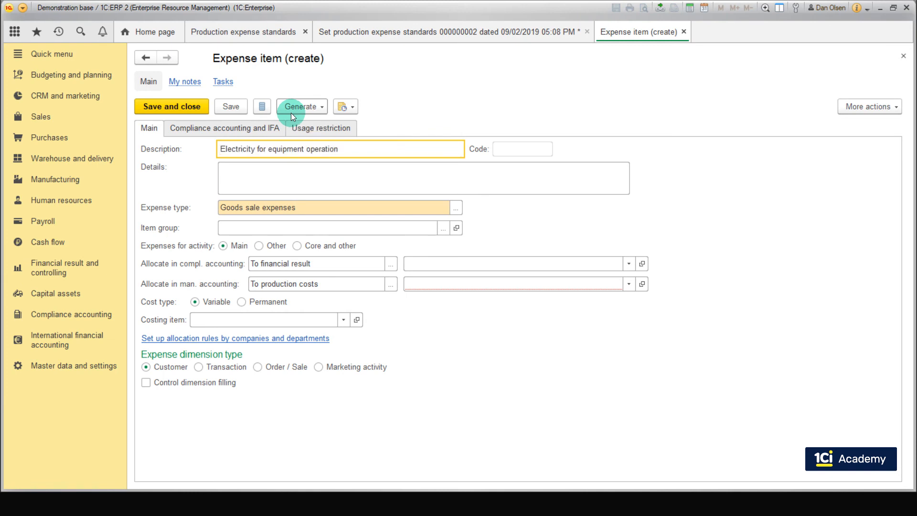
pyautogui.click(455, 208)
pyautogui.click(319, 279)
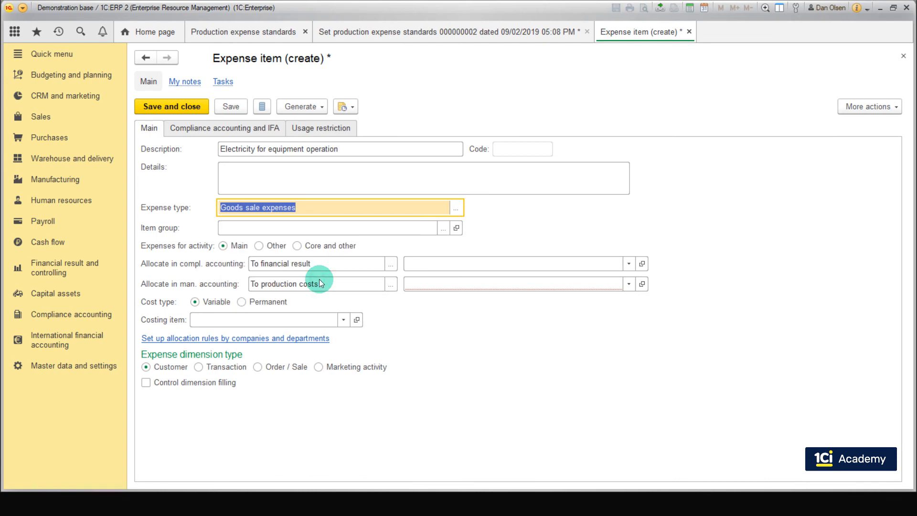
# Step: Create and save the item's allocation rule "Electricity for Workshop 2", allocating to batches by the base Product quantity considering future releases
pyautogui.click(628, 264)
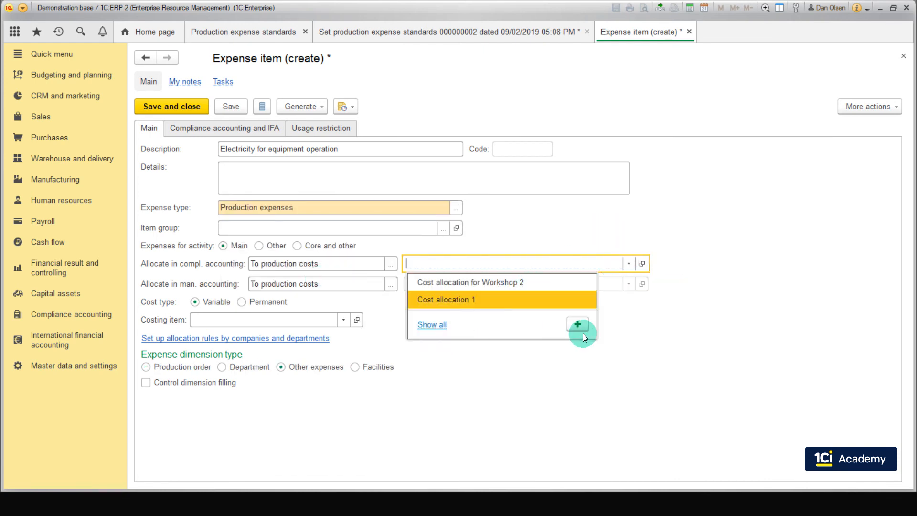
pyautogui.click(578, 325)
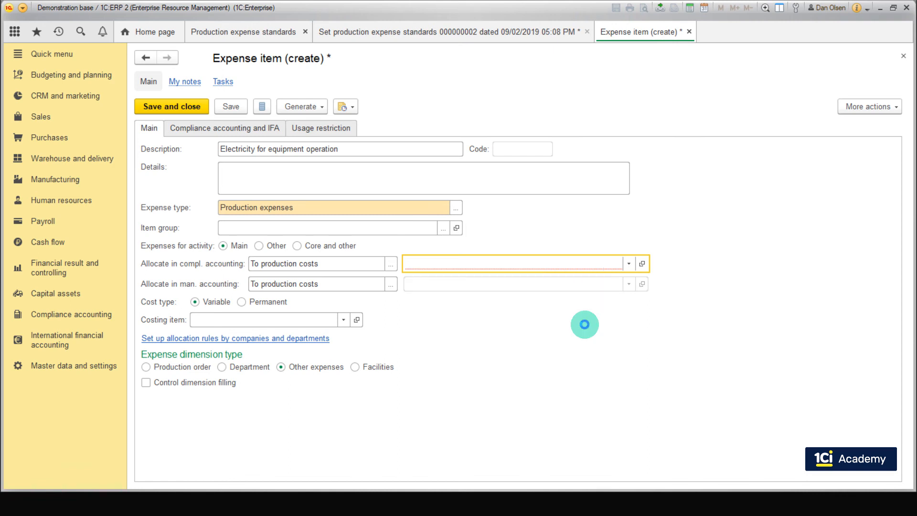
pyautogui.click(373, 161)
pyautogui.write('Electricity for Workshop 2')
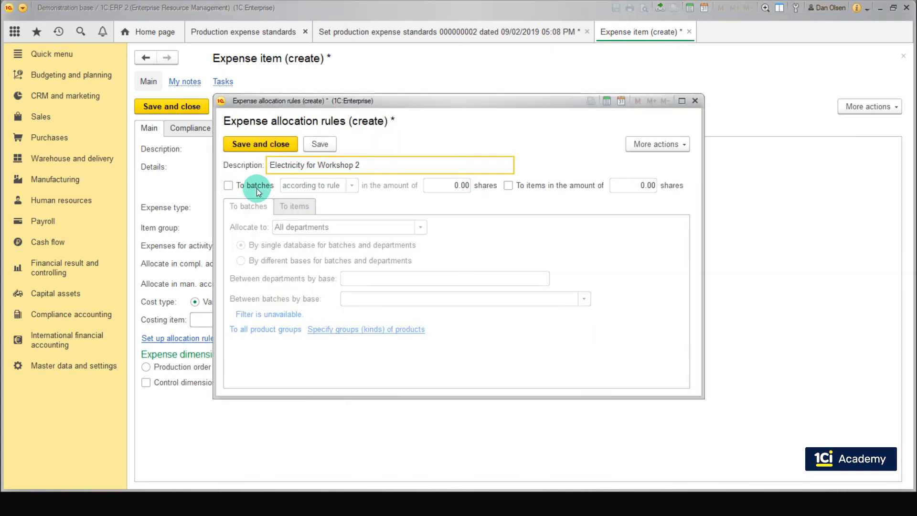
pyautogui.click(228, 186)
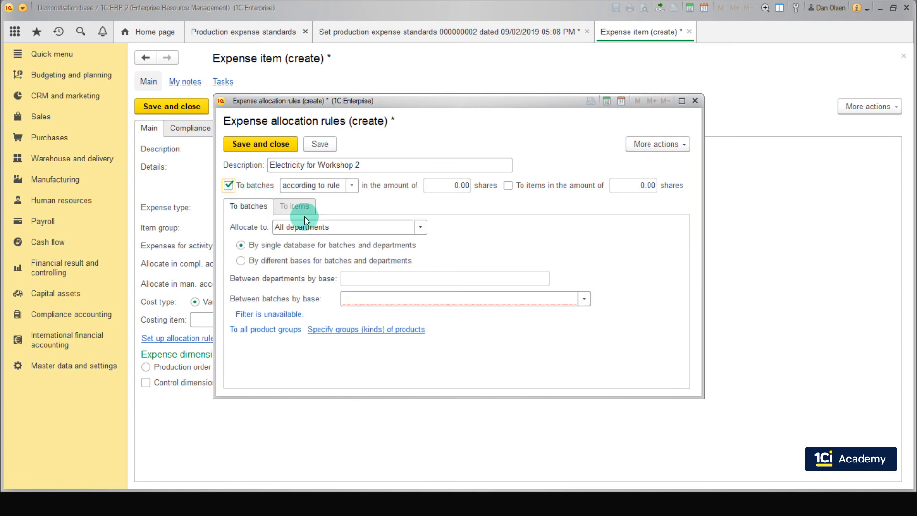
pyautogui.click(583, 300)
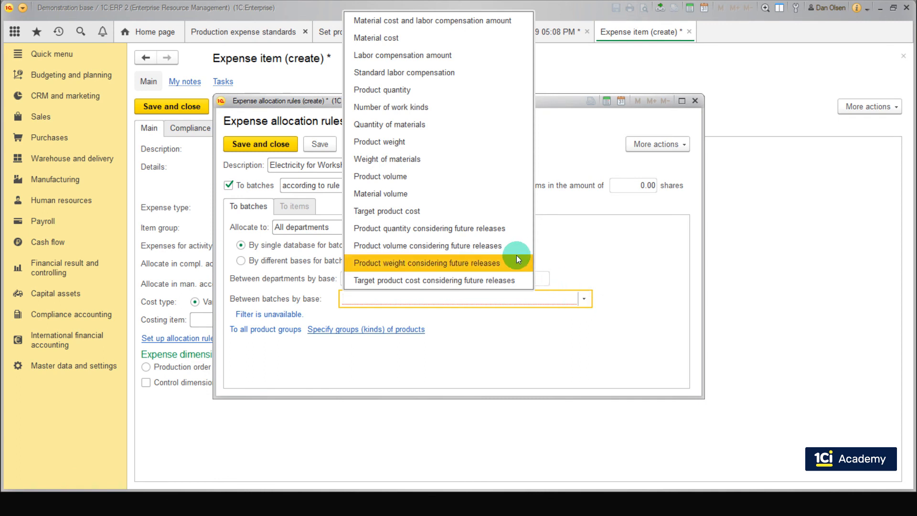
pyautogui.click(502, 234)
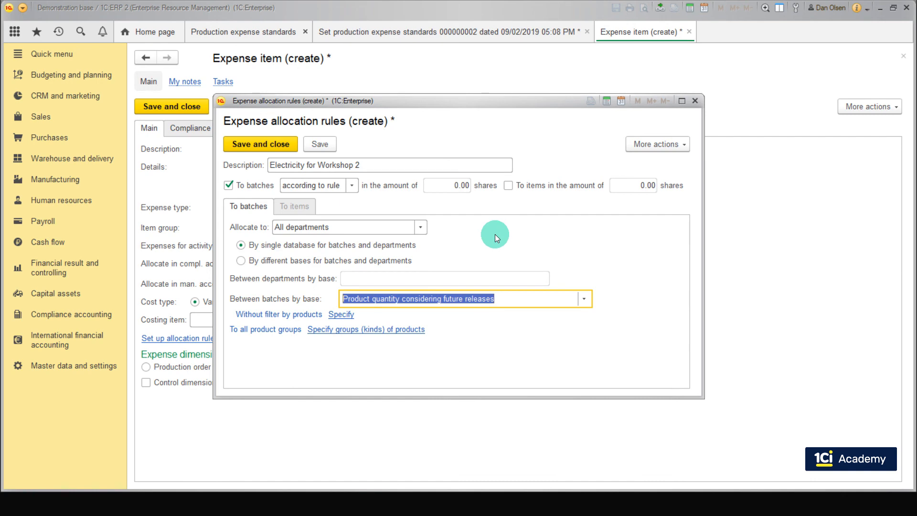
pyautogui.click(275, 142)
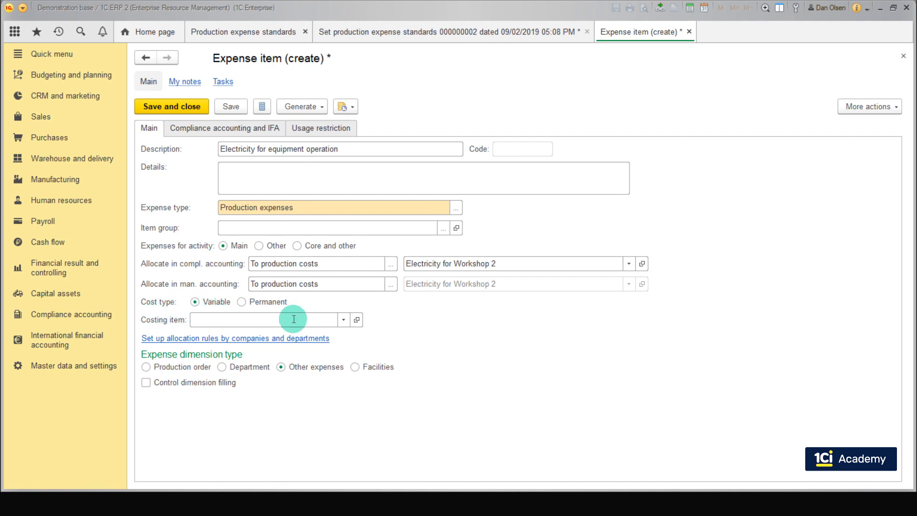
# Step: Assign General production expenses as the costing item, save the expense item, and select it for the variable expense line
pyautogui.click(344, 320)
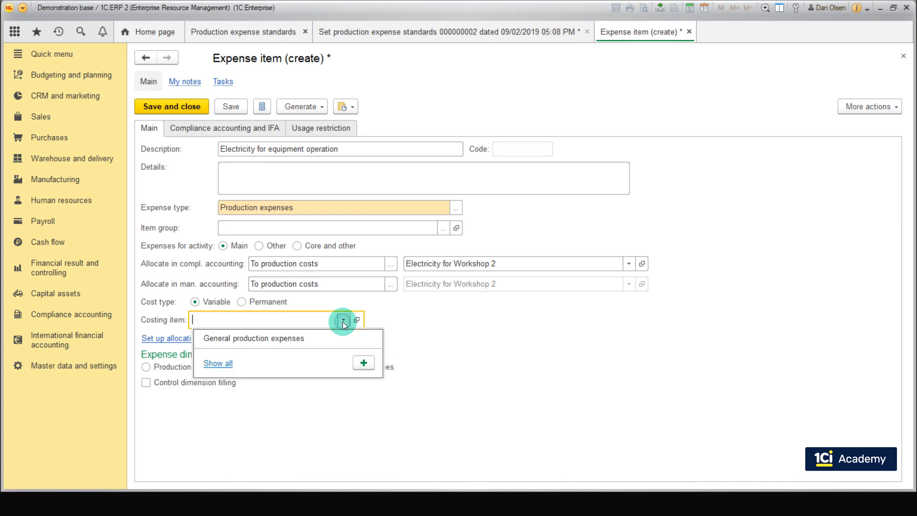
pyautogui.click(260, 340)
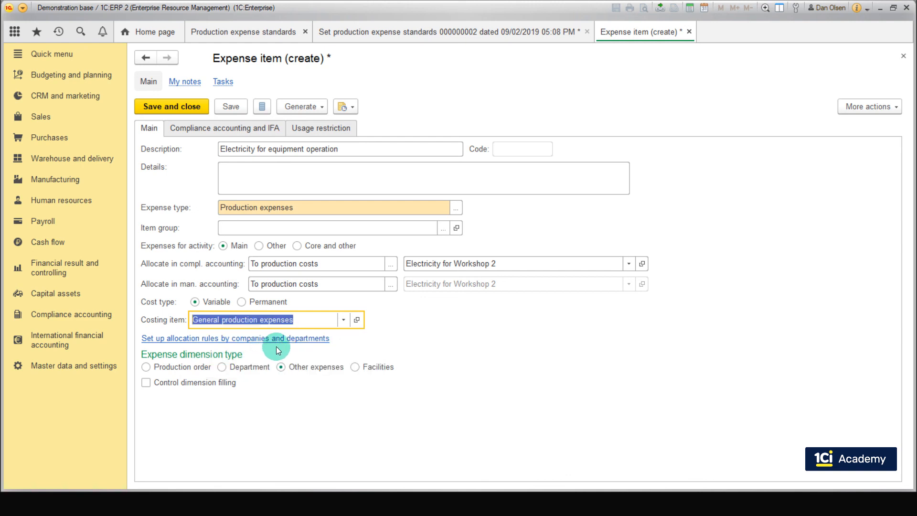
pyautogui.hotkey('ctrl', 'Return')
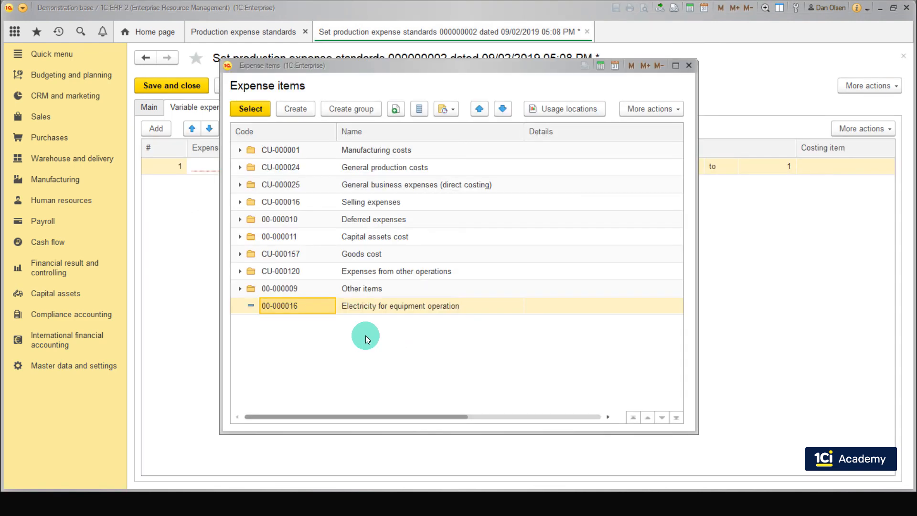
pyautogui.doubleClick(332, 313)
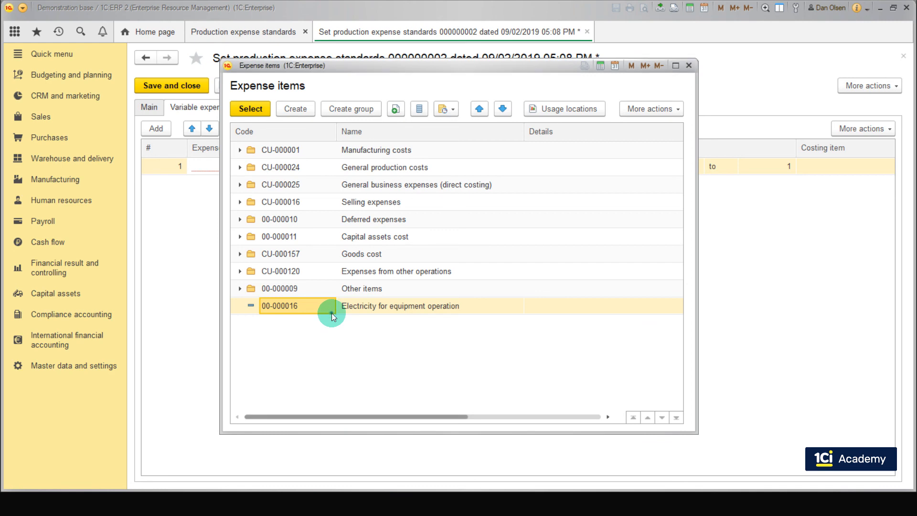
# Step: Set the electricity expense amount to 1 EUR and its product quantity allocation base to 1 pcs
pyautogui.click(375, 174)
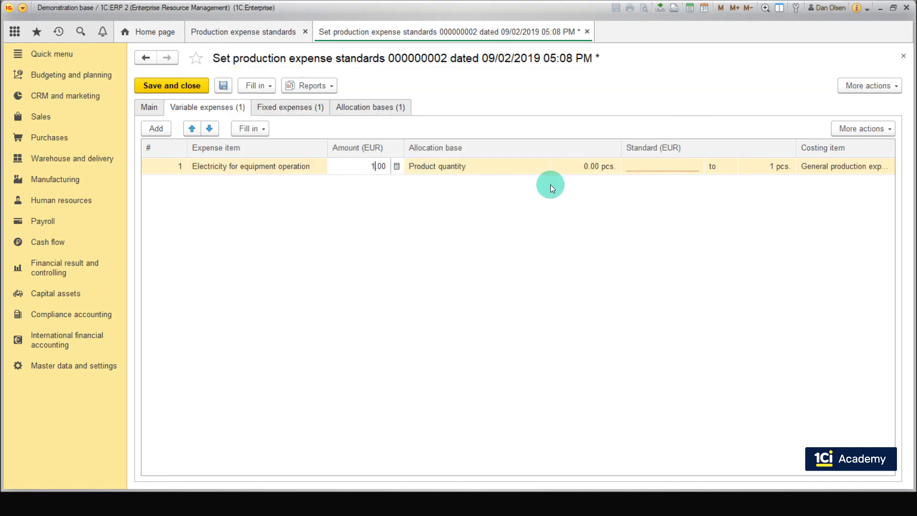
pyautogui.write('1')
pyautogui.click(589, 171)
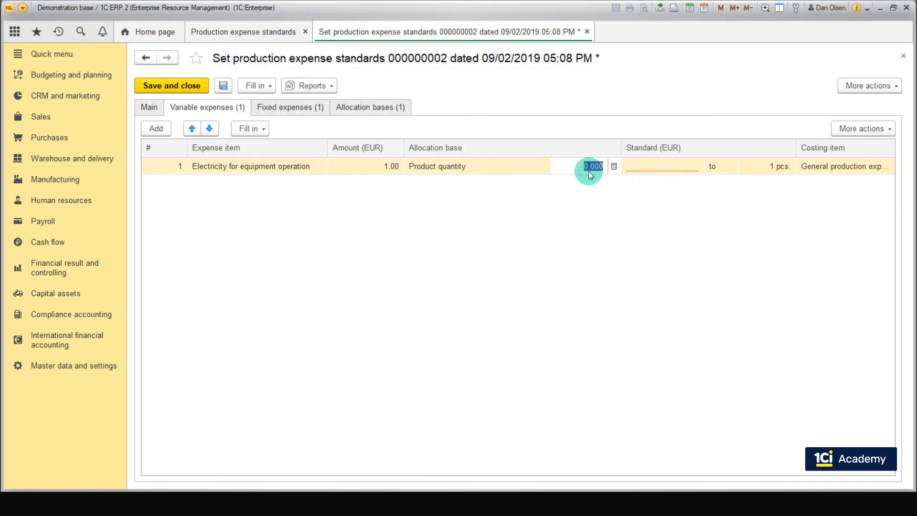
pyautogui.write('1')
pyautogui.click(603, 200)
# Step: Review the document's allocation bases, including the product quantity row, and save and close the production expense standards document
pyautogui.click(403, 100)
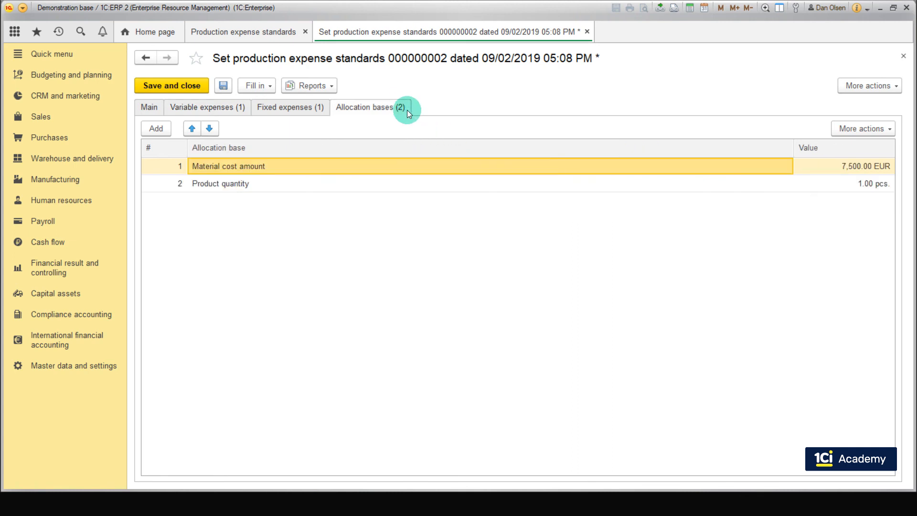
pyautogui.click(432, 184)
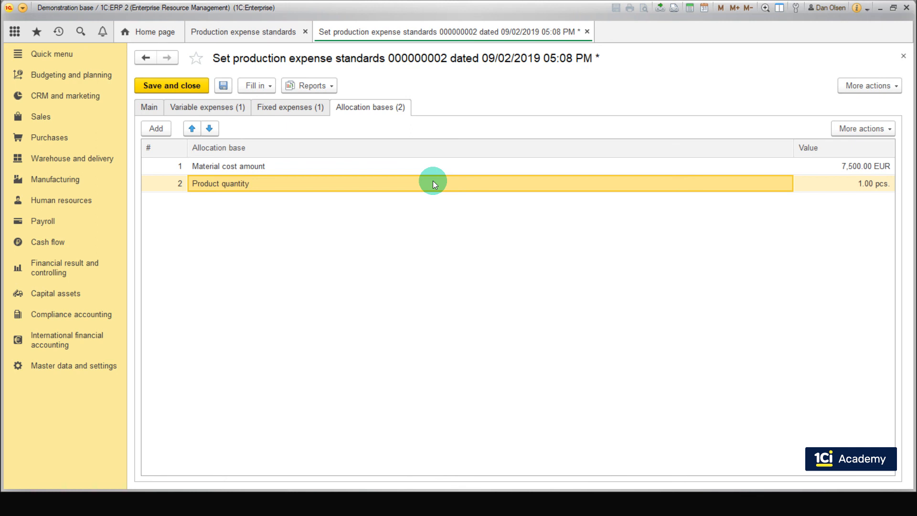
pyautogui.click(199, 90)
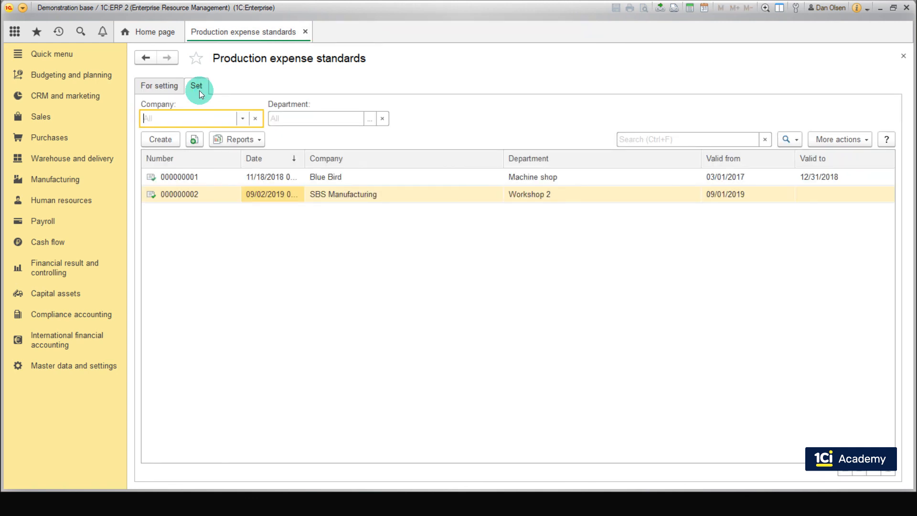